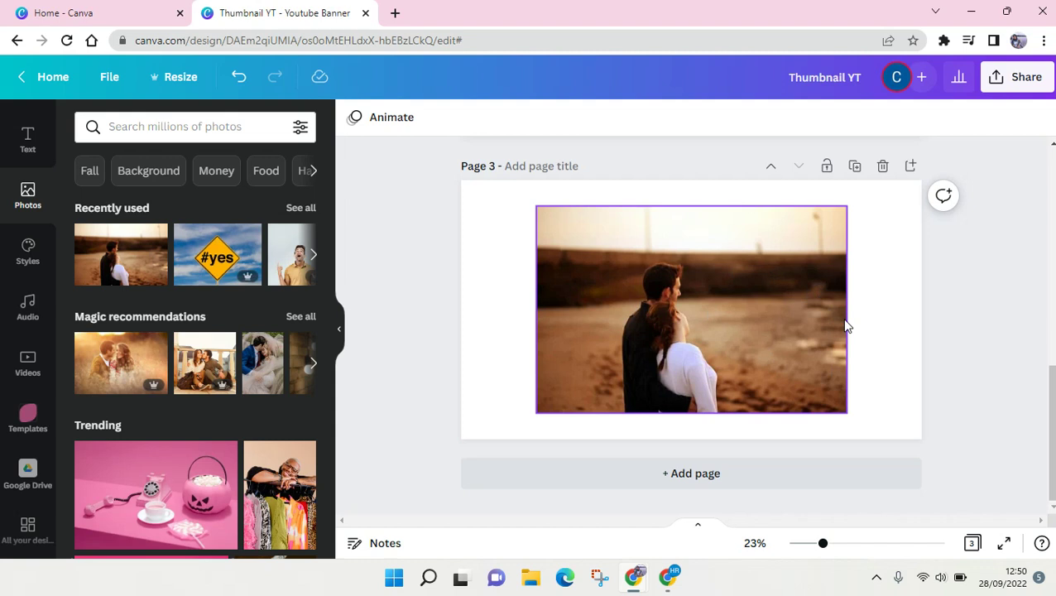
- Remove the beach background from the couple photo with BG Remover
click(739, 324)
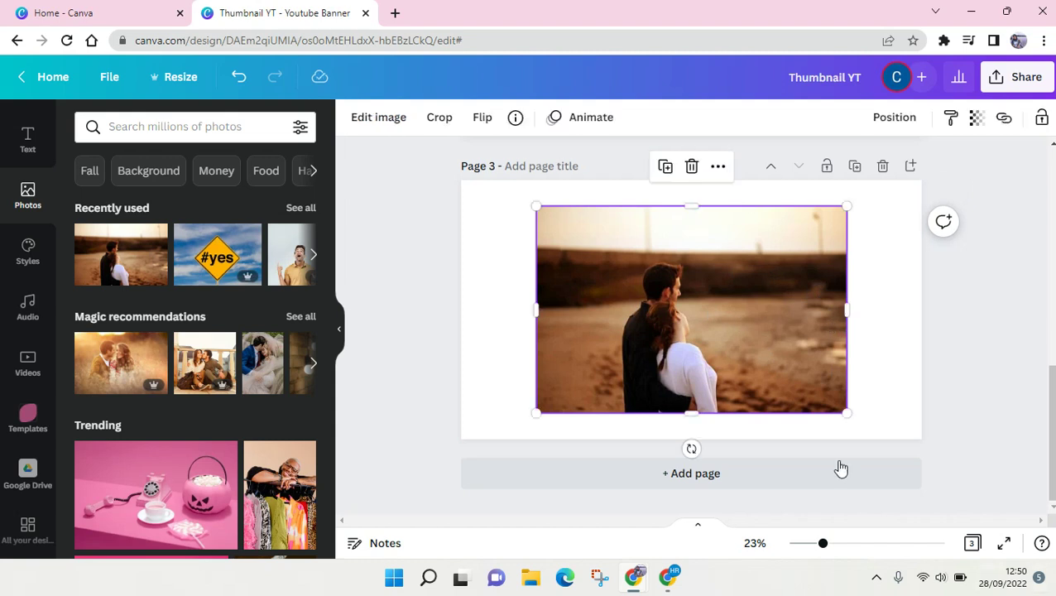
click(388, 123)
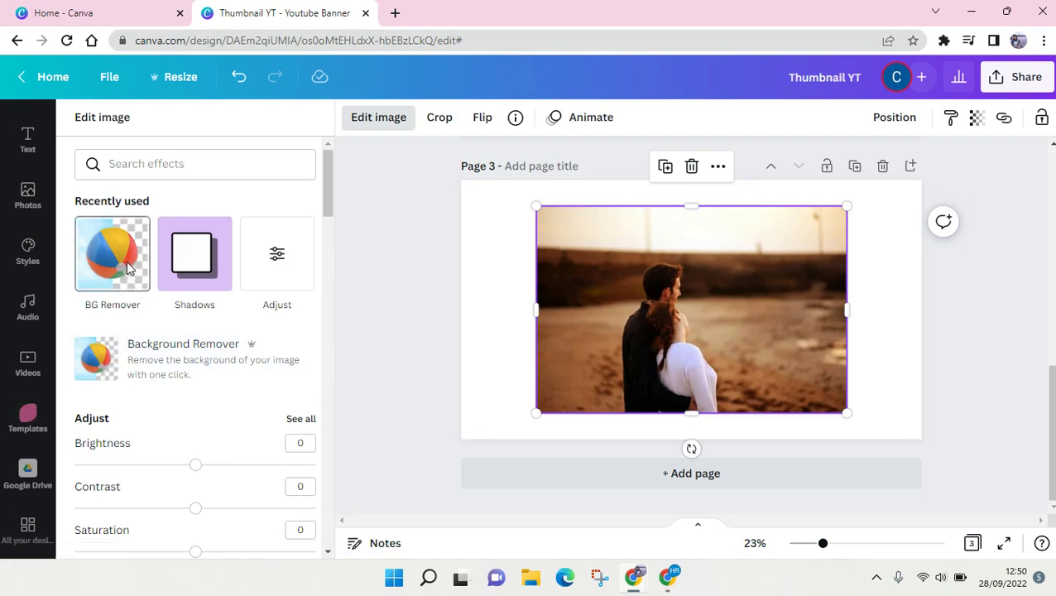
click(129, 266)
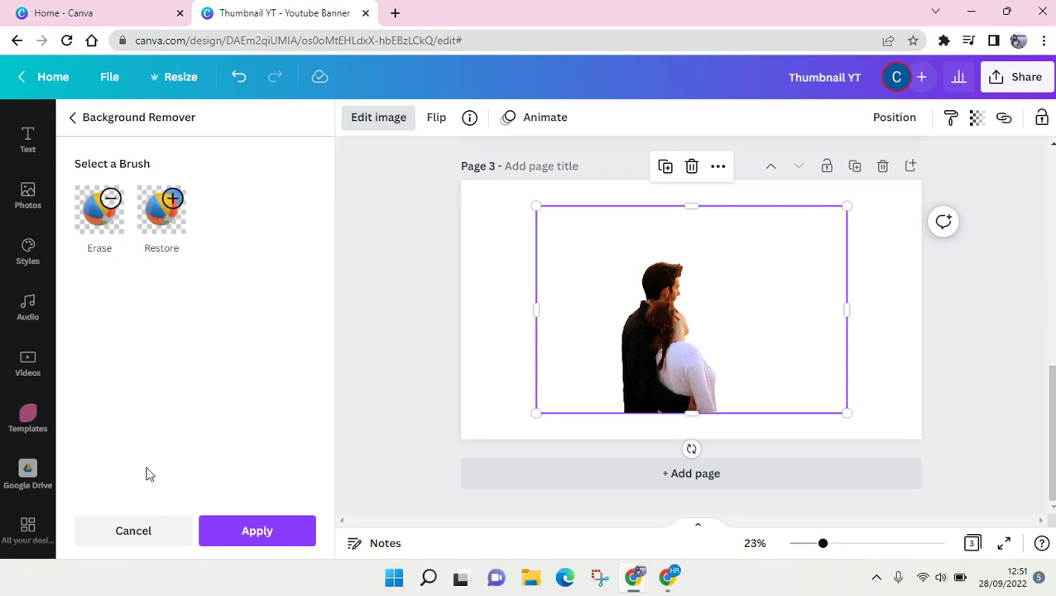
- Keep the background removal and preview the Fuchsia duotone on the cut-out couple
click(257, 542)
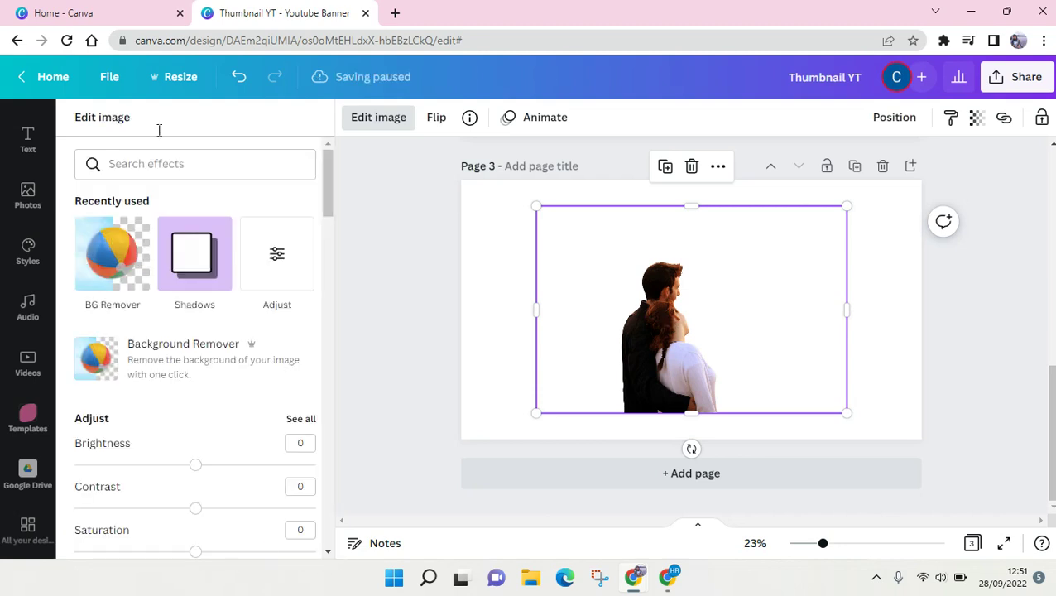
scroll(179, 314, down, 1)
scroll(179, 314, up, 1)
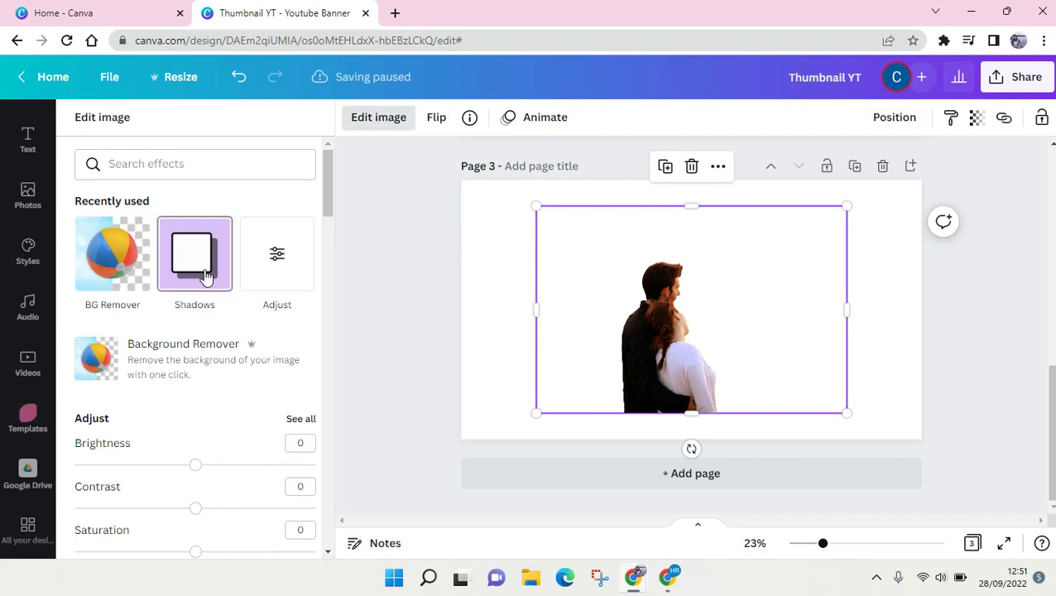
scroll(207, 276, down, 1)
scroll(207, 277, down, 2)
scroll(206, 276, down, 1)
scroll(207, 276, down, 3)
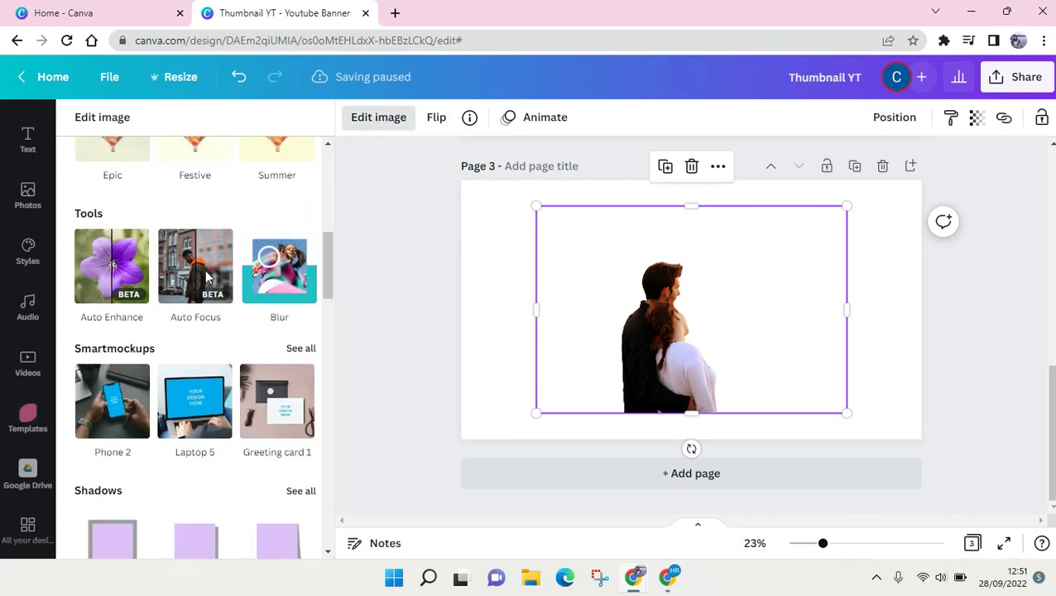
scroll(207, 276, down, 3)
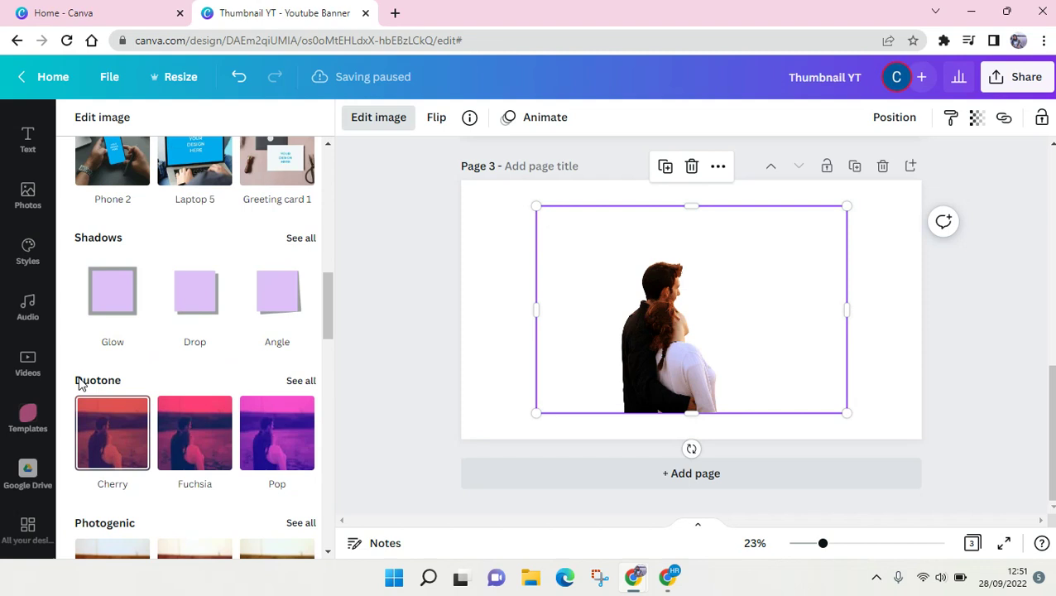
click(176, 436)
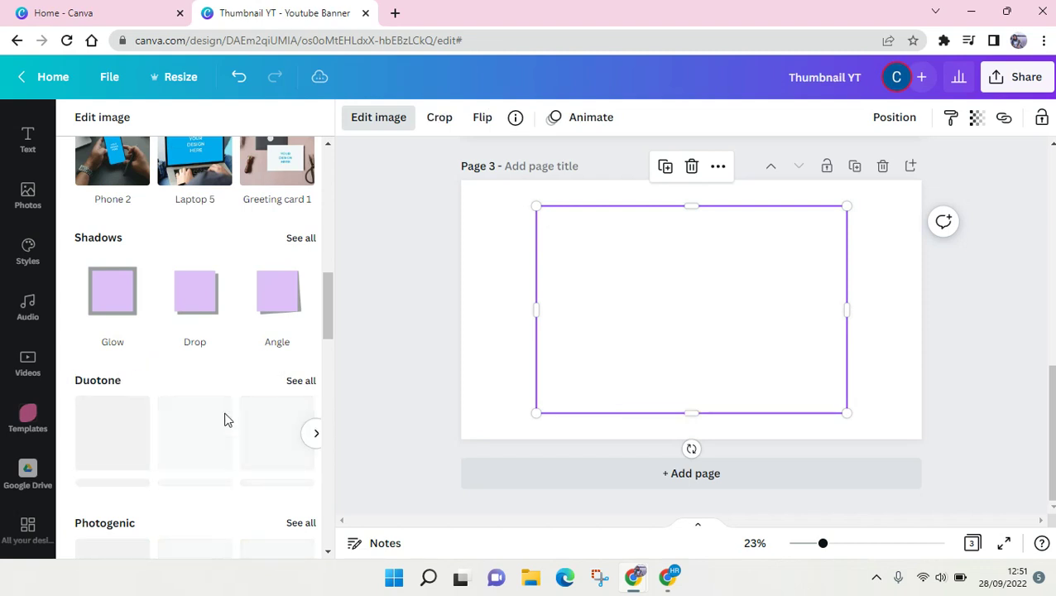
- Show all Duotone presets, such as Cherry, Fuchsia and Amber
scroll(224, 419, down, 2)
scroll(226, 419, down, 1)
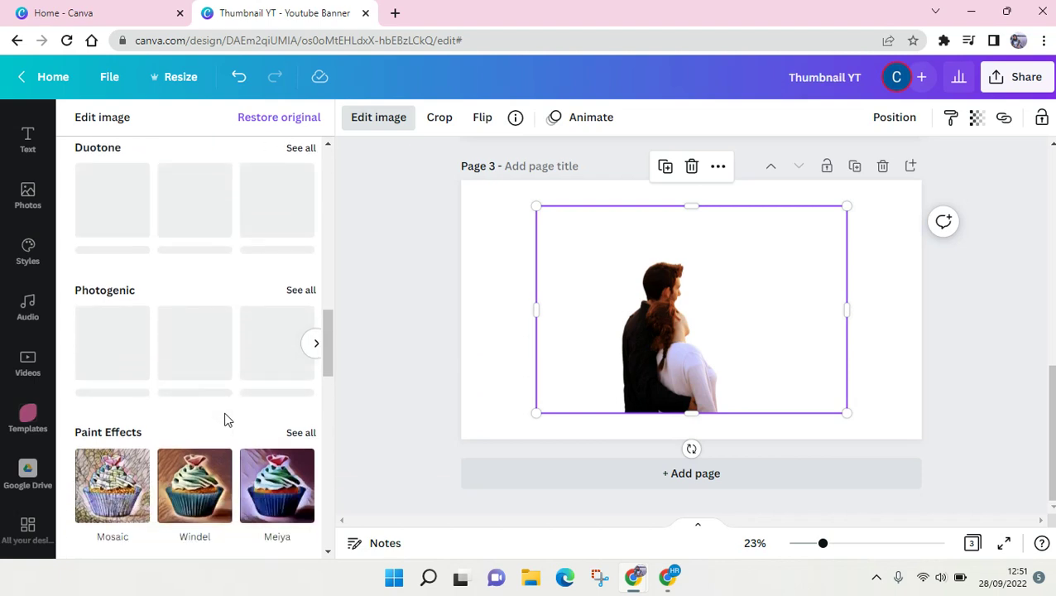
scroll(261, 288, up, 1)
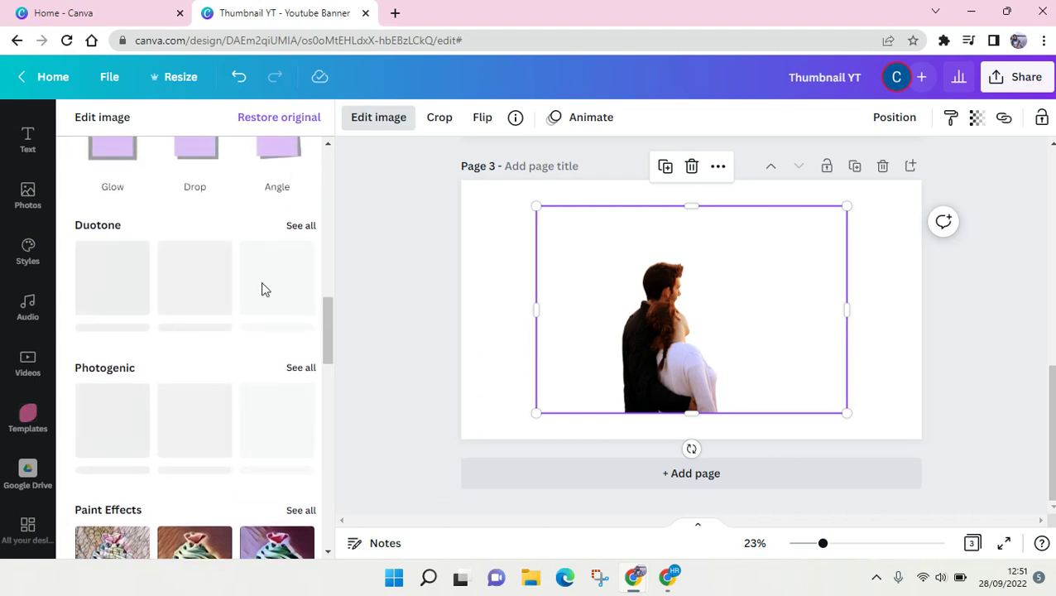
click(297, 229)
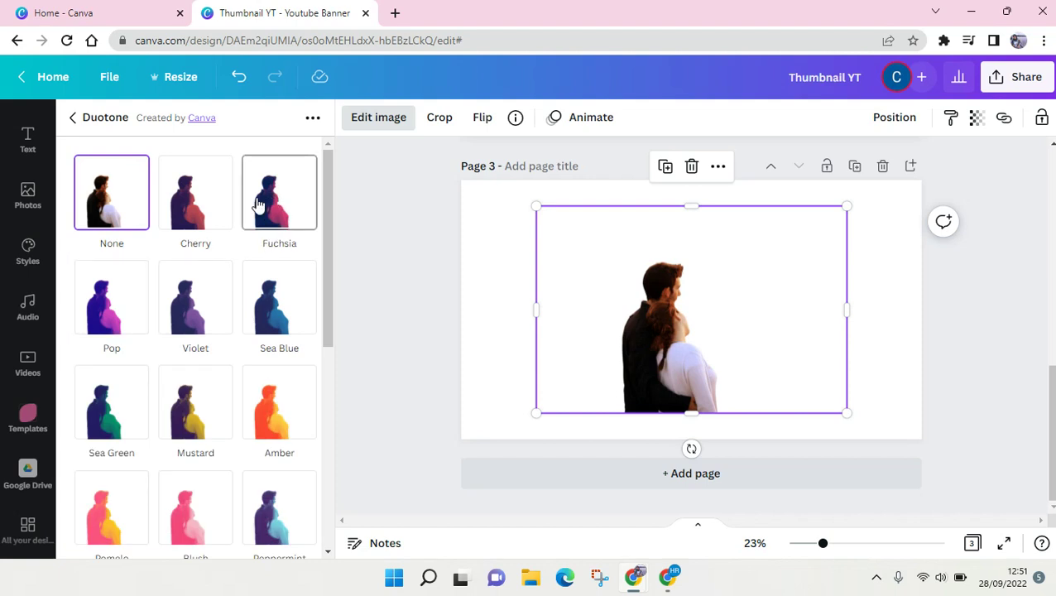
- Apply a Fuchsia duotone with black highlights and shadows at intensity 1 to the couple
click(258, 204)
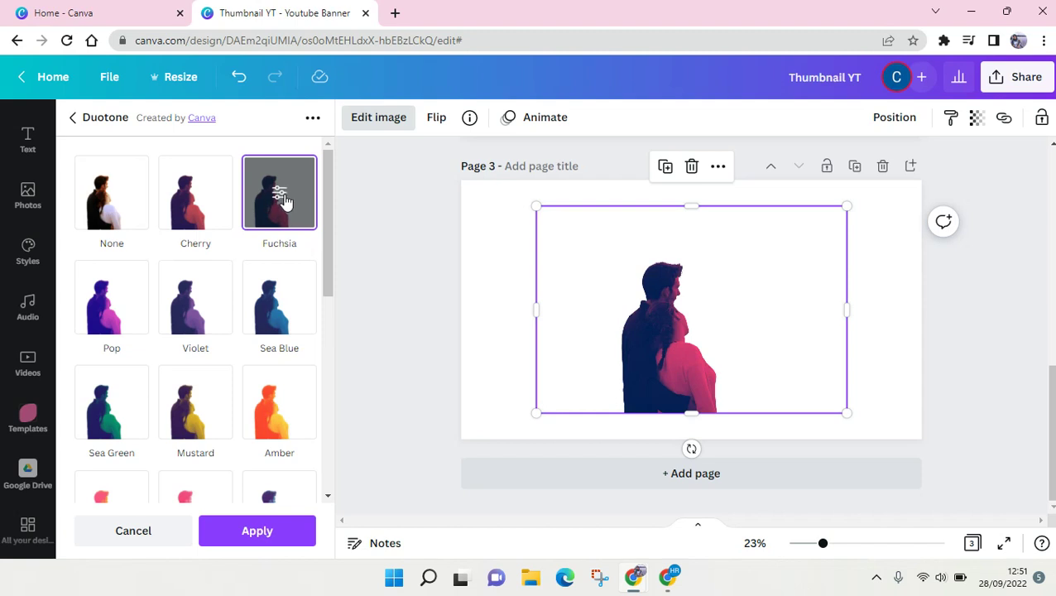
click(281, 196)
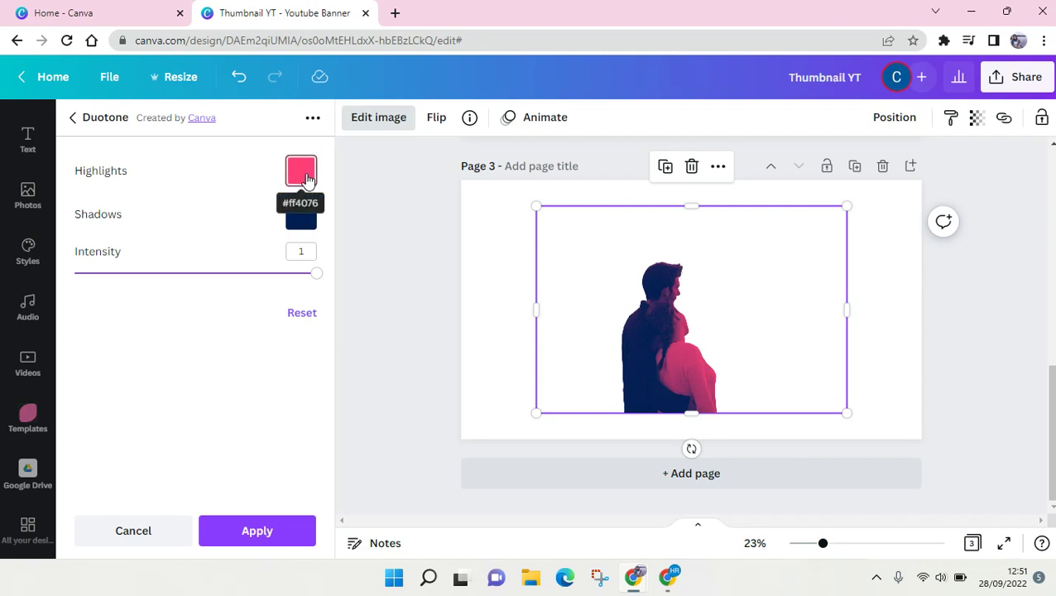
click(301, 175)
click(347, 239)
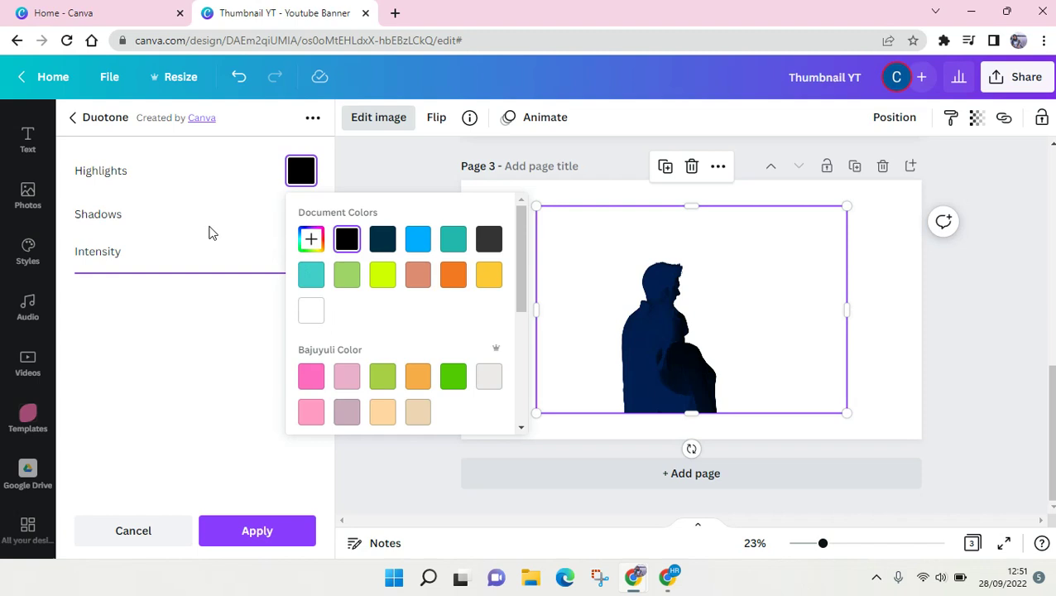
click(301, 213)
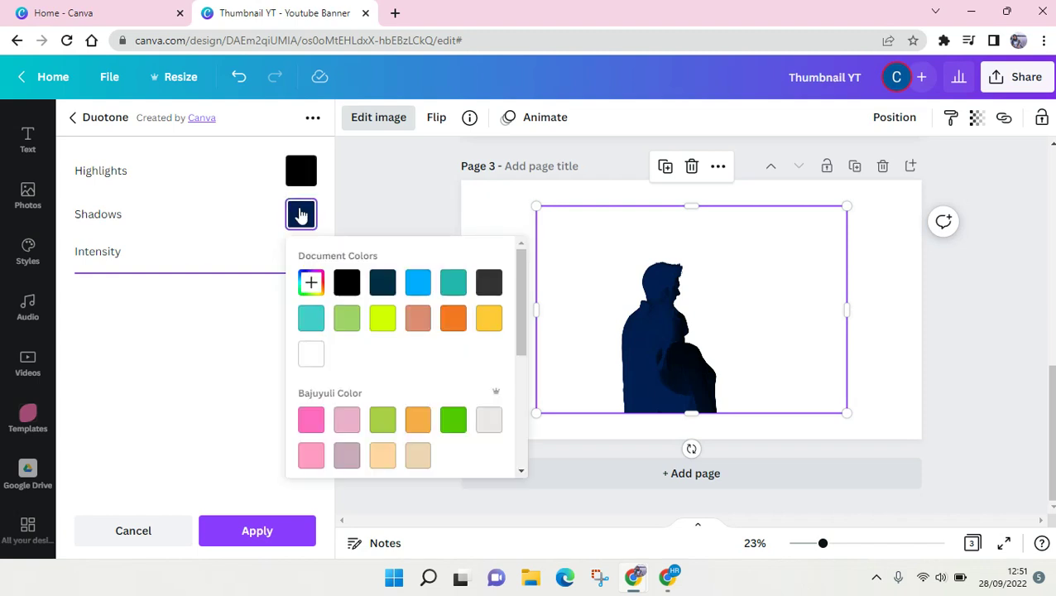
click(347, 282)
click(221, 251)
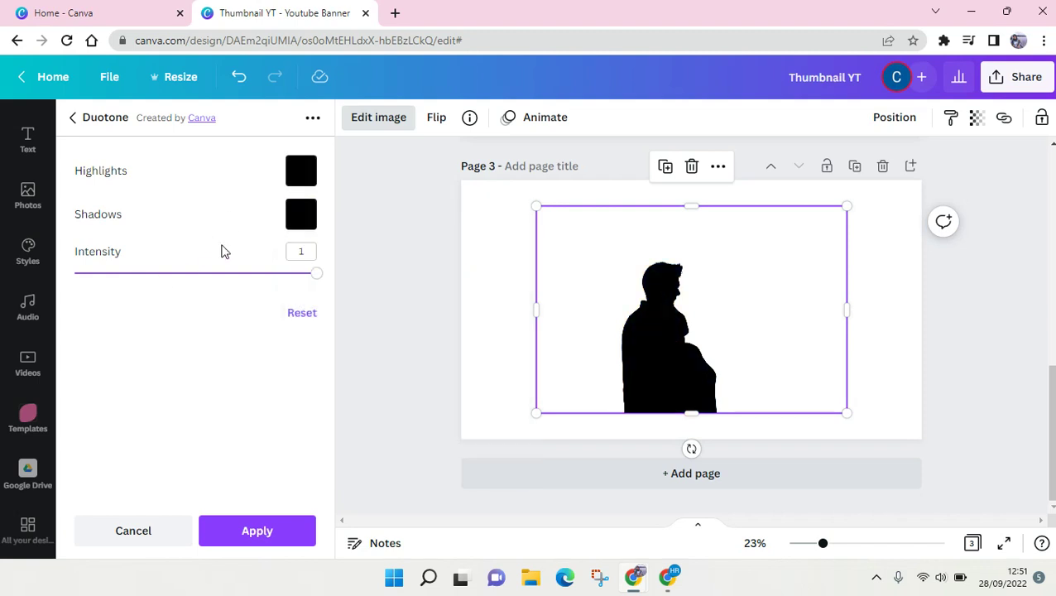
drag(306, 283, 328, 281)
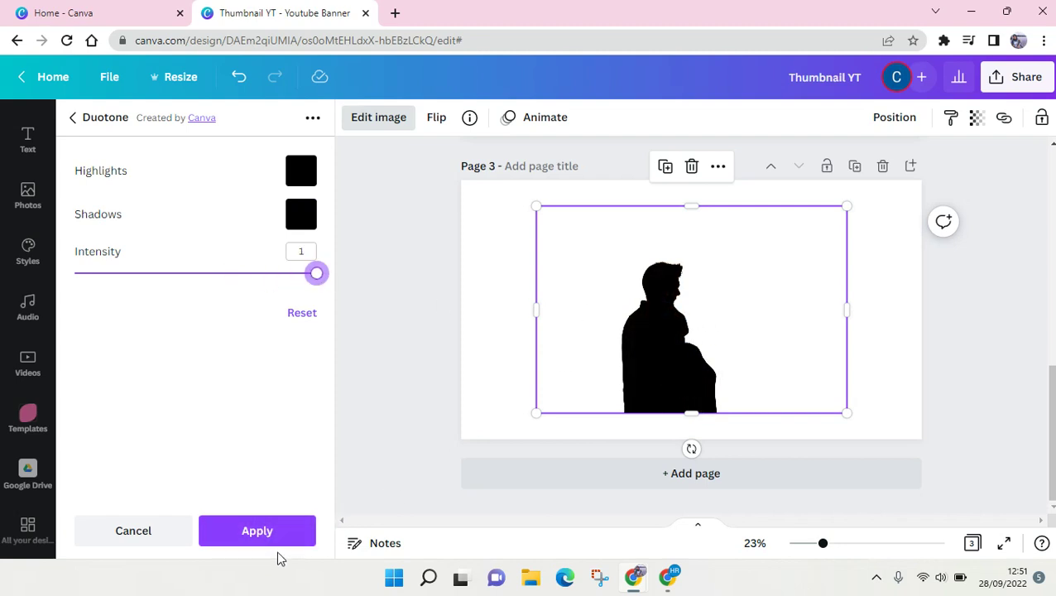
click(289, 531)
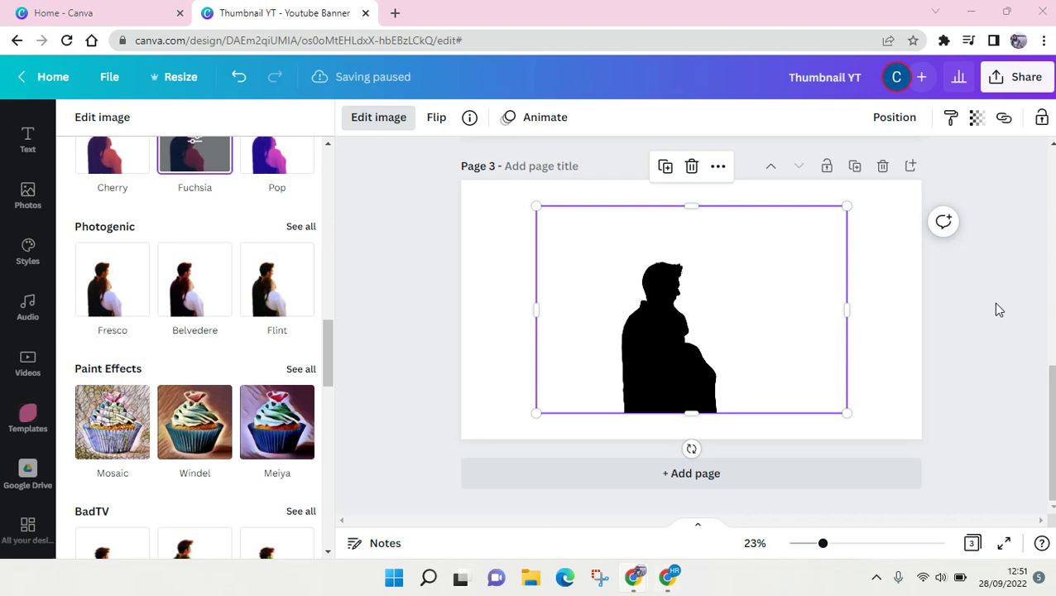
- Search Canva's photos for 'sunset'
key(slash)
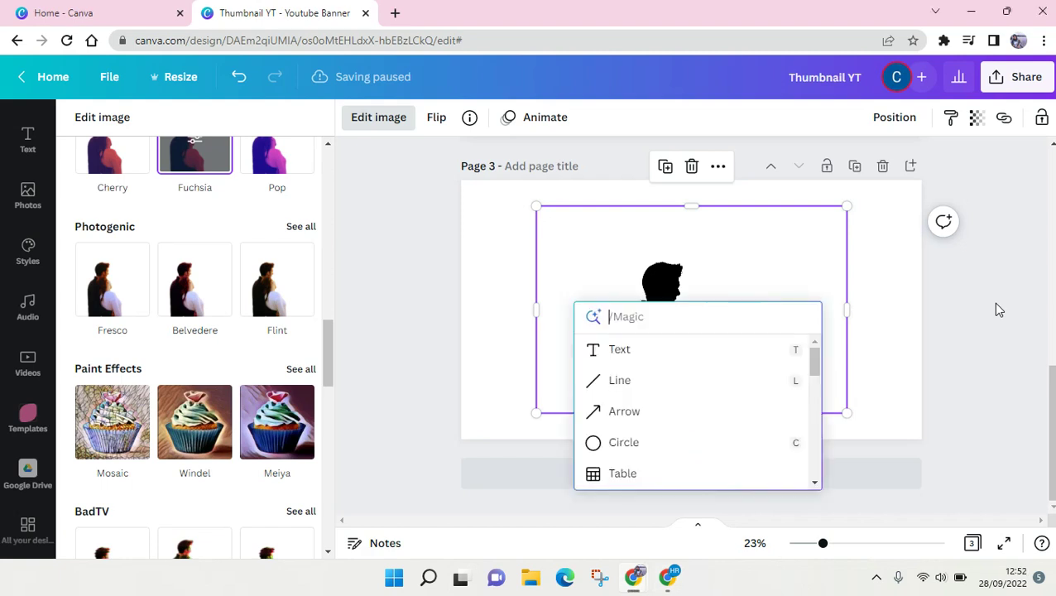
key(Escape)
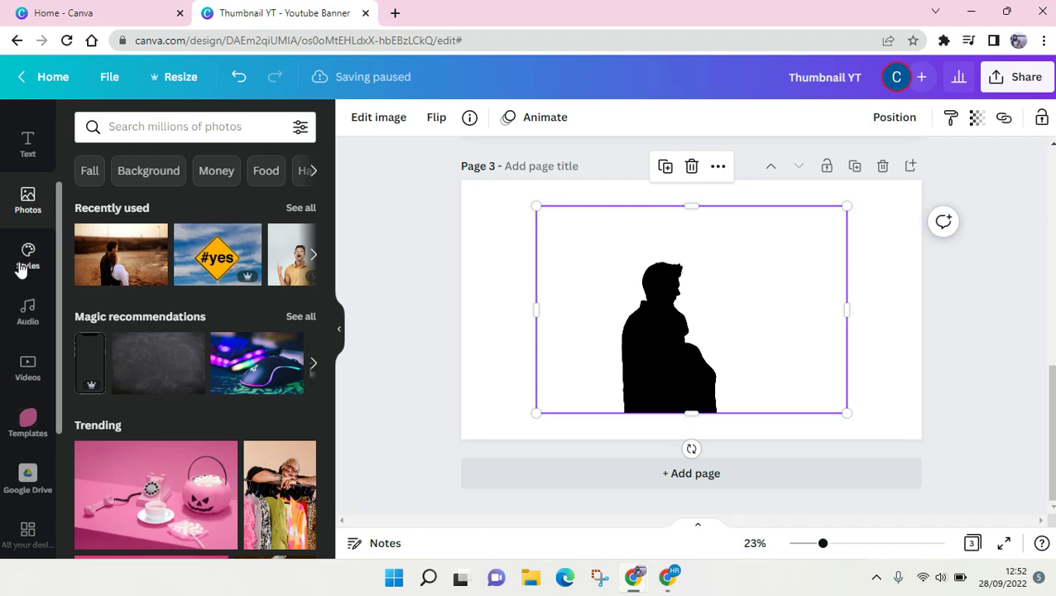
scroll(29, 265, up, 2)
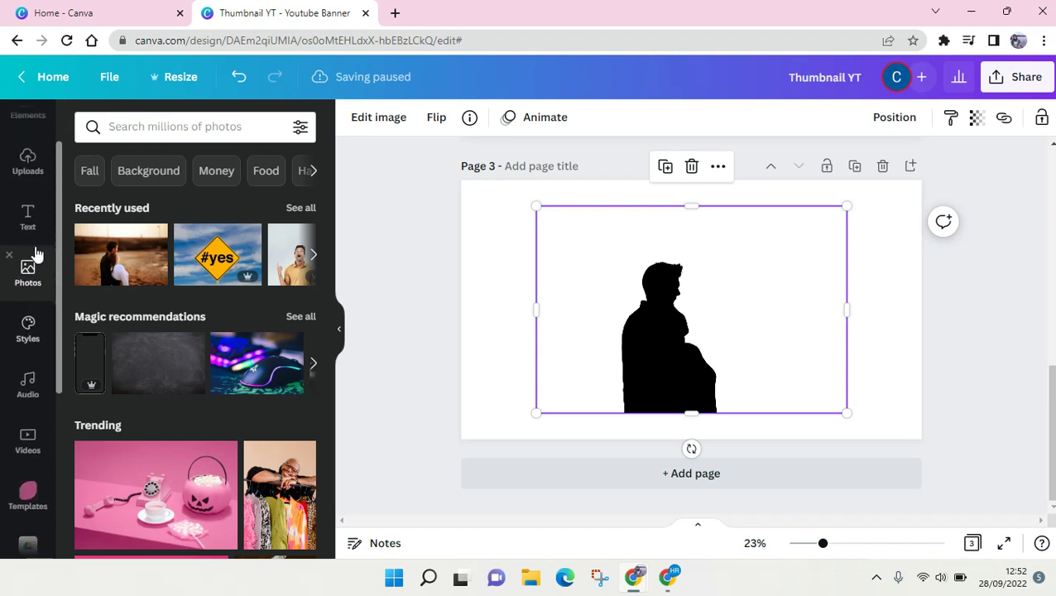
click(156, 126)
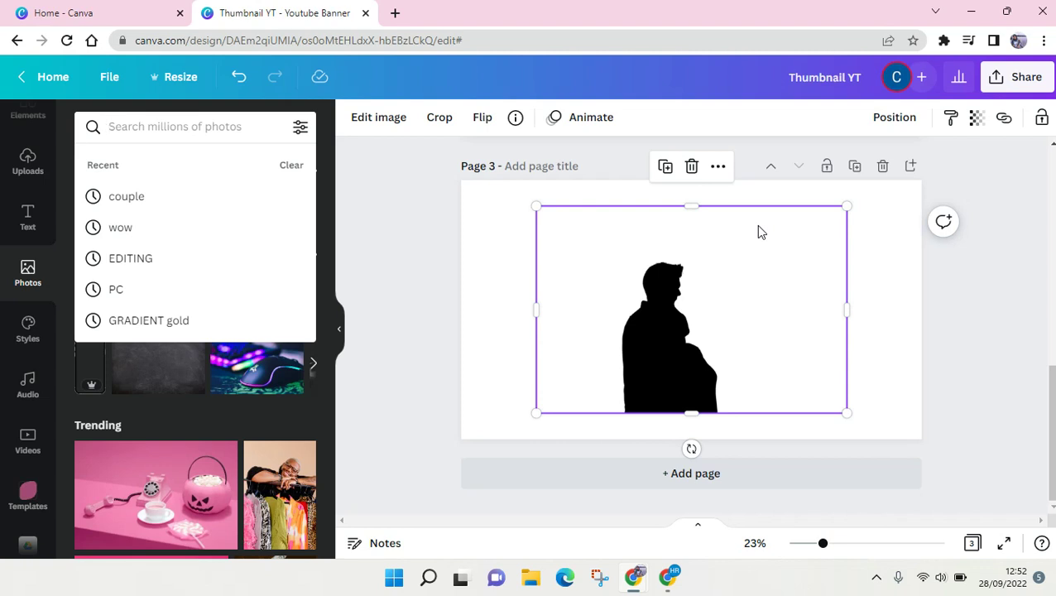
text(sunset)
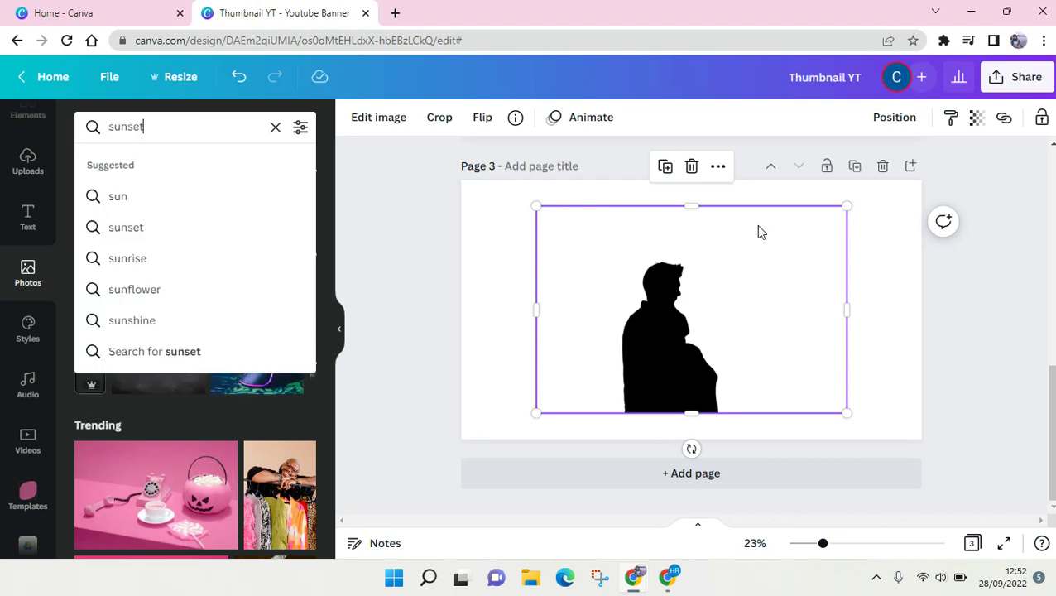
key(Return)
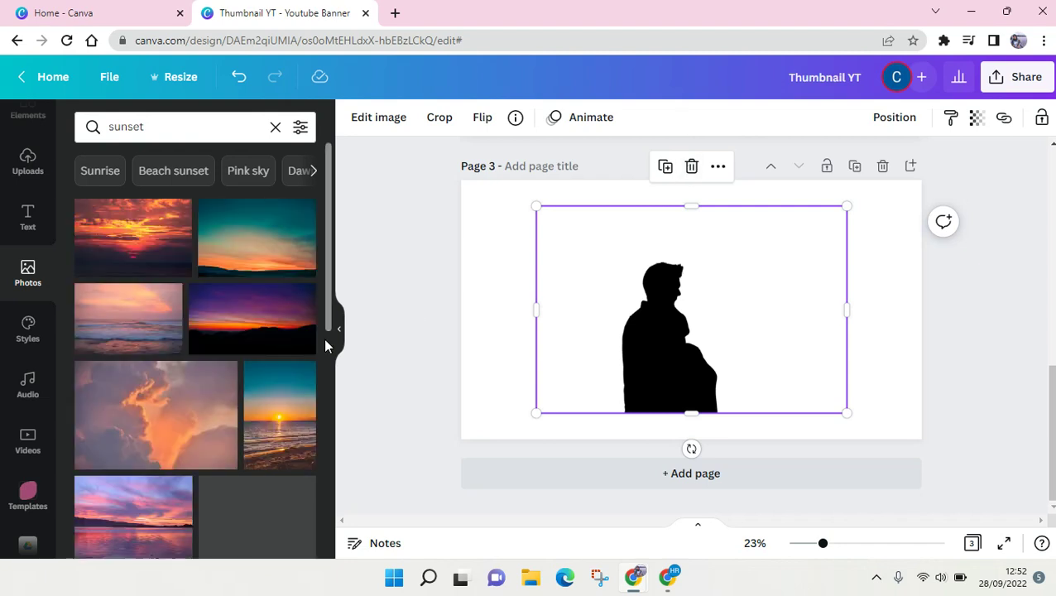
- Find the golden sunset field photo in the results and place it on the page
scroll(273, 339, down, 1)
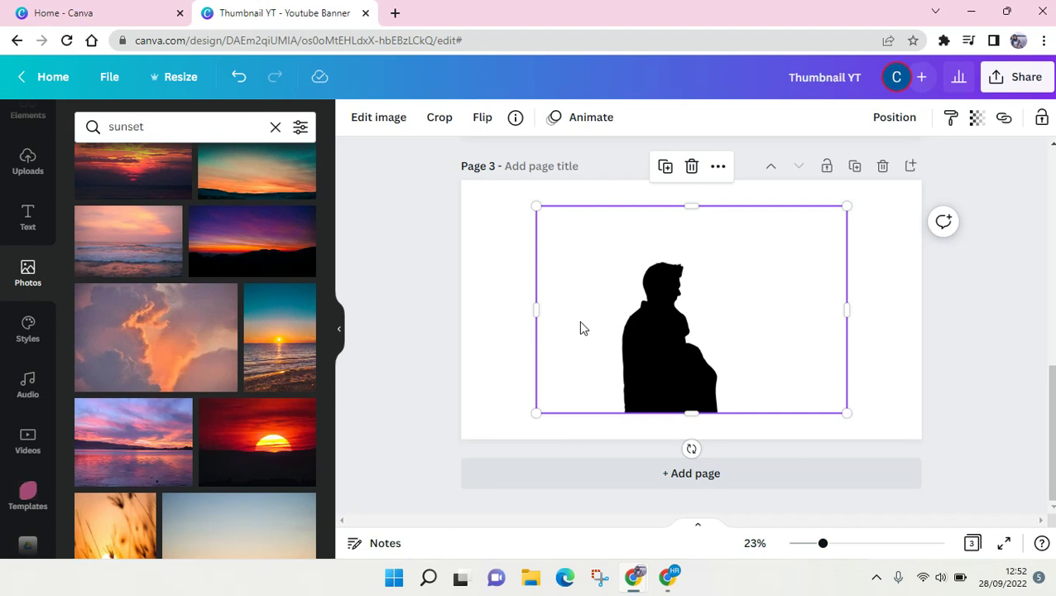
scroll(244, 453, down, 1)
scroll(244, 453, down, 1)
scroll(245, 452, down, 1)
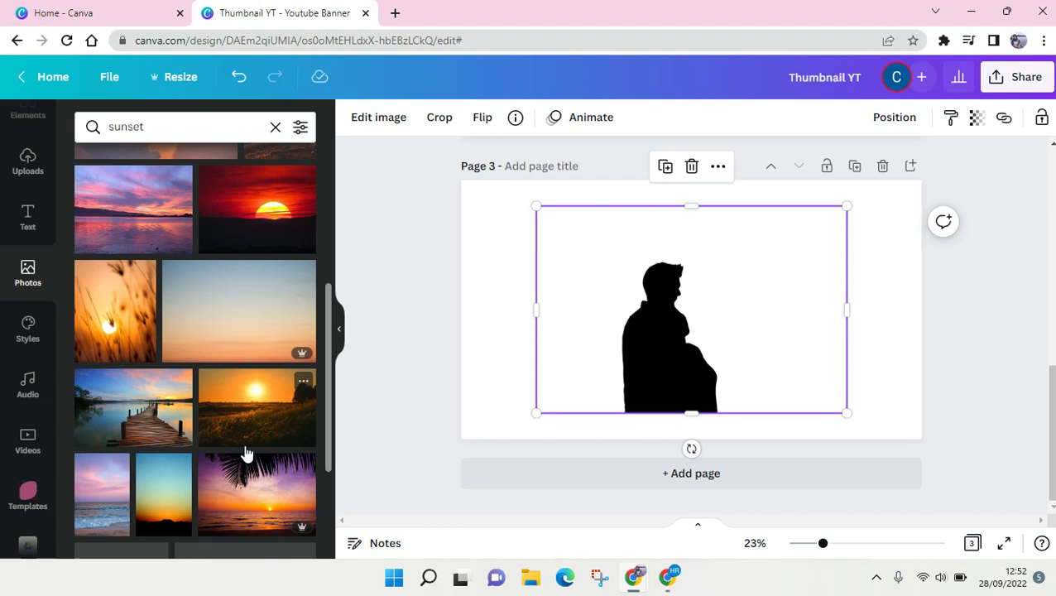
scroll(245, 452, down, 1)
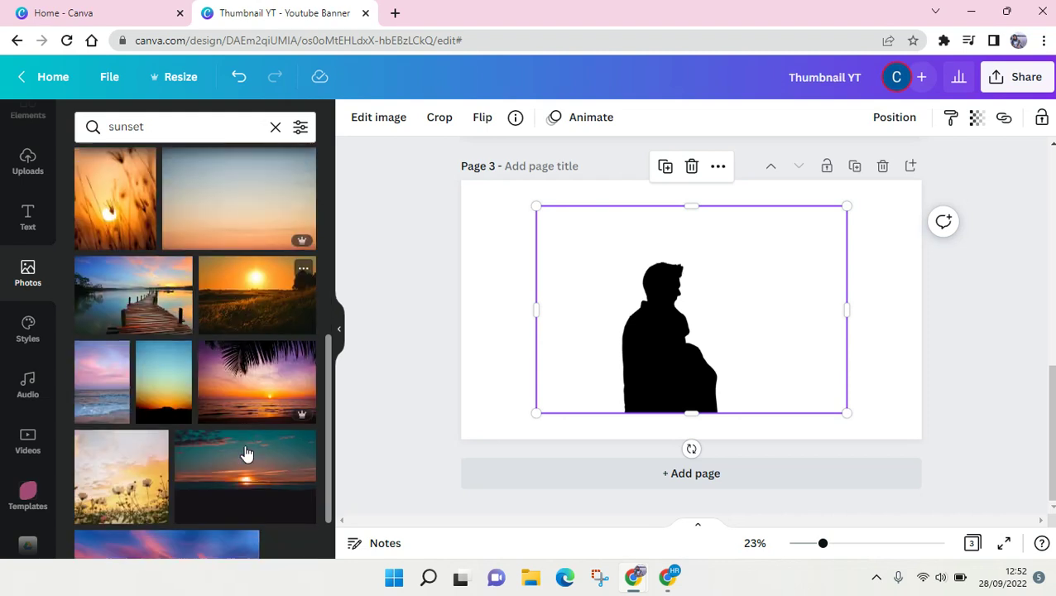
scroll(245, 453, down, 1)
scroll(245, 453, down, 1)
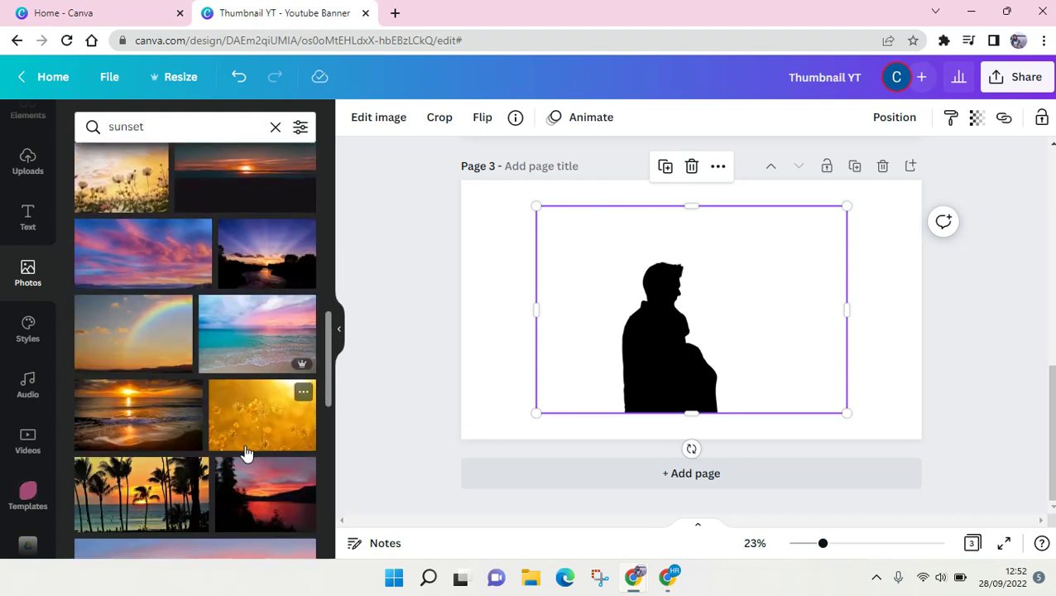
scroll(245, 453, down, 1)
scroll(245, 453, down, 2)
scroll(245, 452, down, 1)
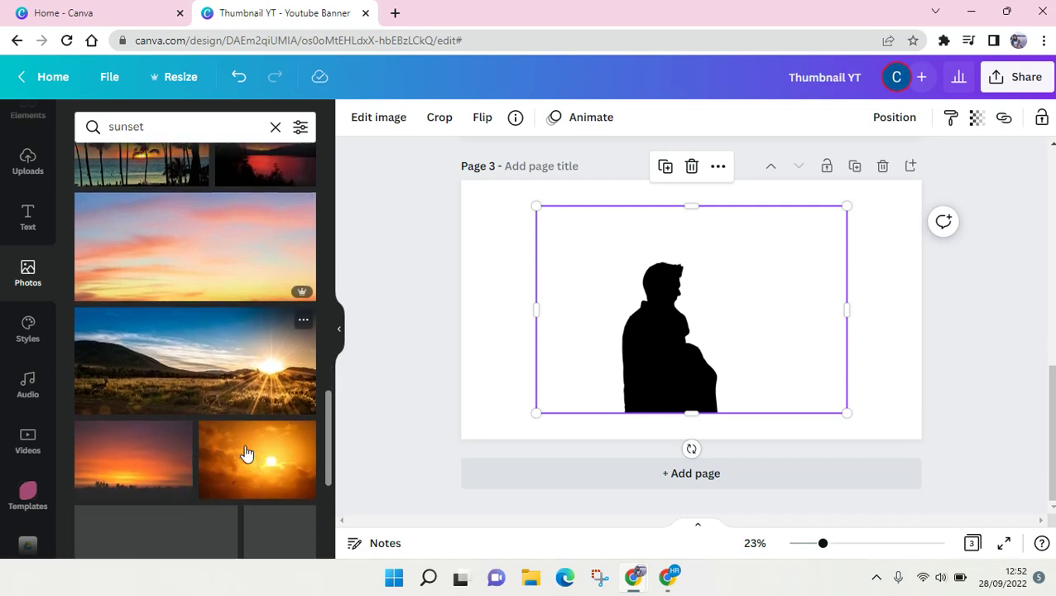
scroll(245, 452, down, 1)
scroll(245, 452, down, 2)
scroll(245, 452, down, 2)
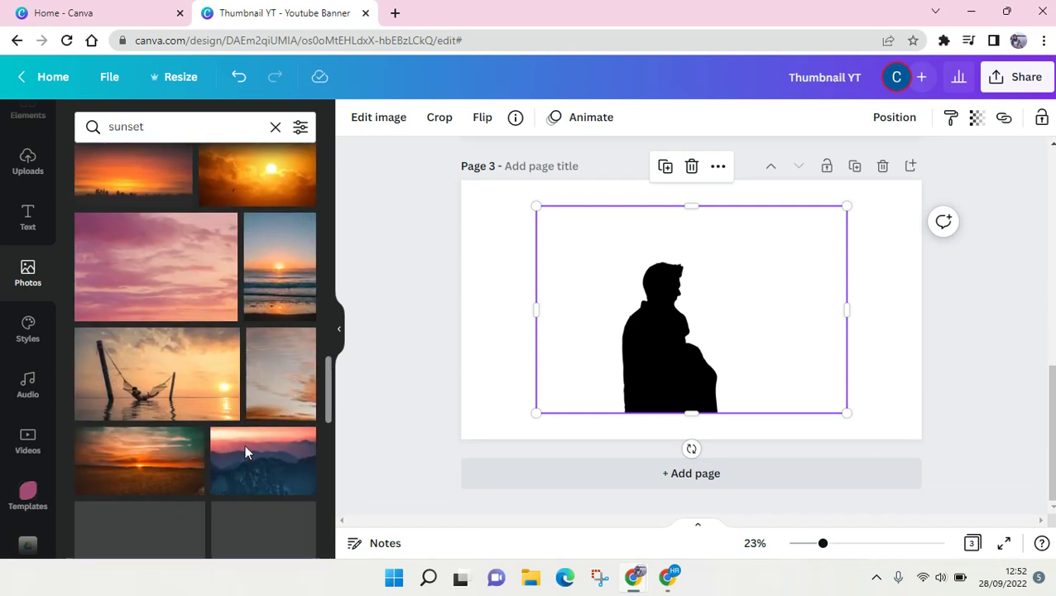
scroll(245, 453, down, 1)
scroll(245, 453, down, 1)
scroll(245, 453, down, 2)
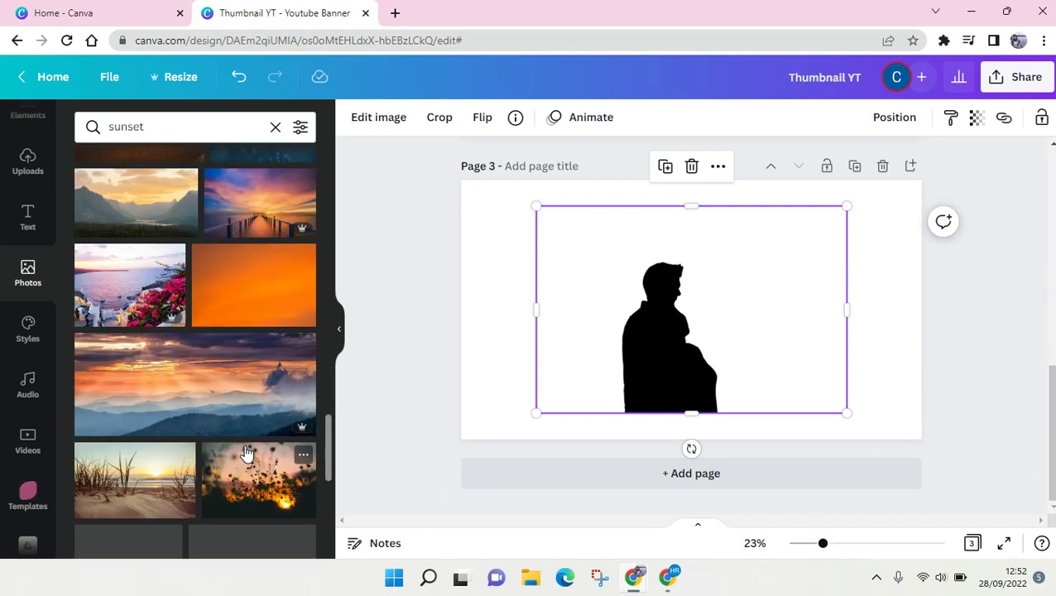
scroll(245, 452, down, 2)
scroll(245, 453, down, 2)
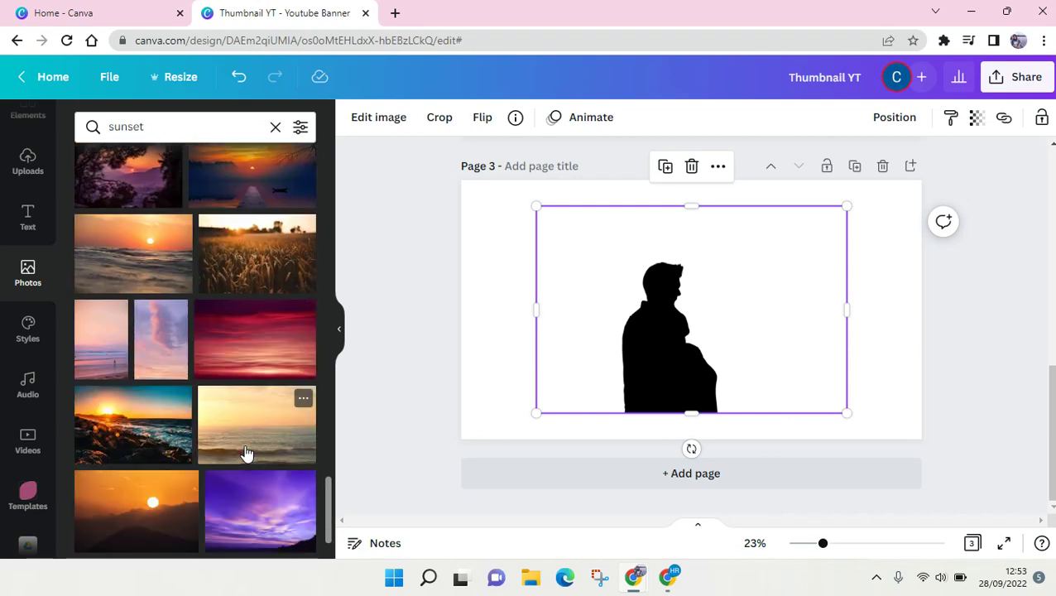
scroll(245, 453, down, 1)
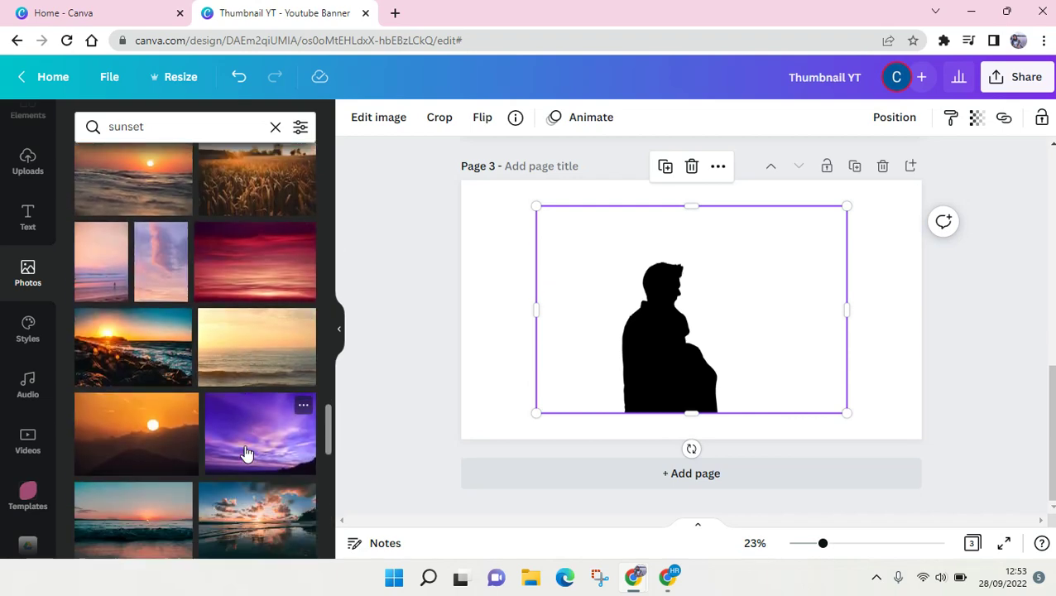
scroll(245, 452, down, 2)
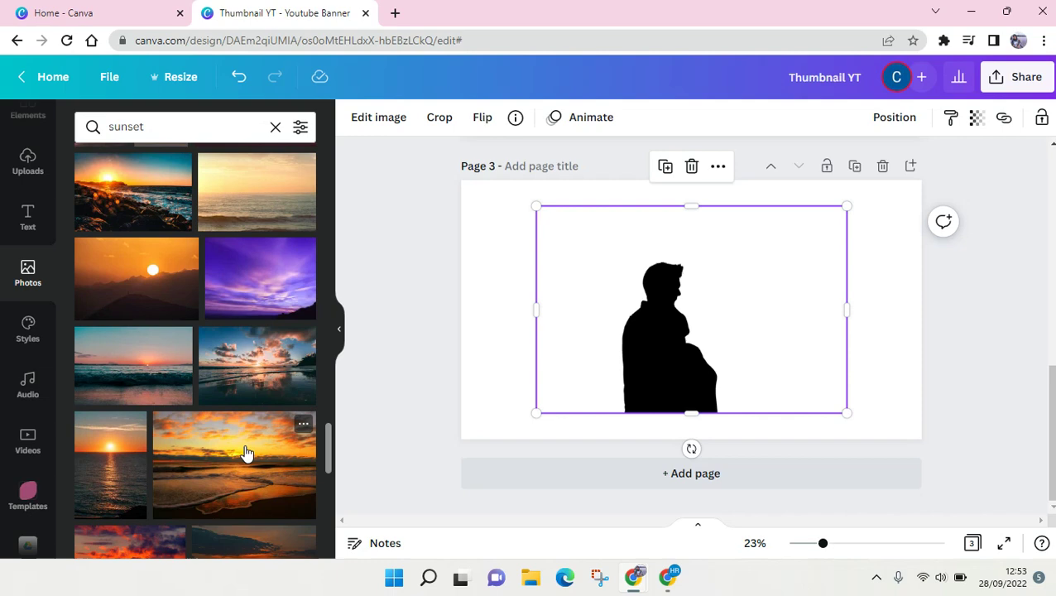
scroll(245, 452, up, 2)
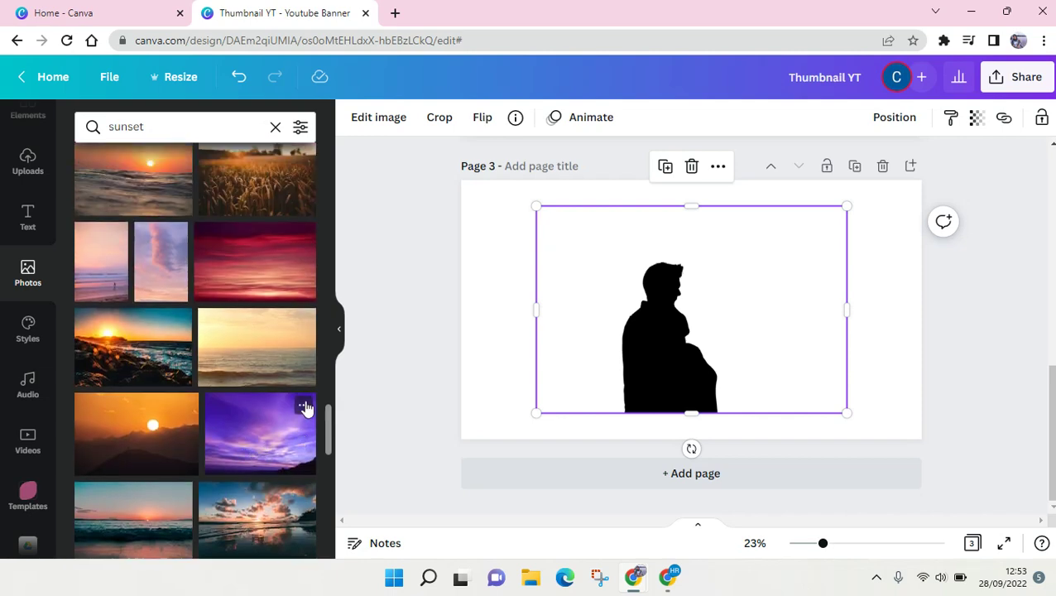
scroll(306, 405, up, 5)
scroll(307, 401, up, 4)
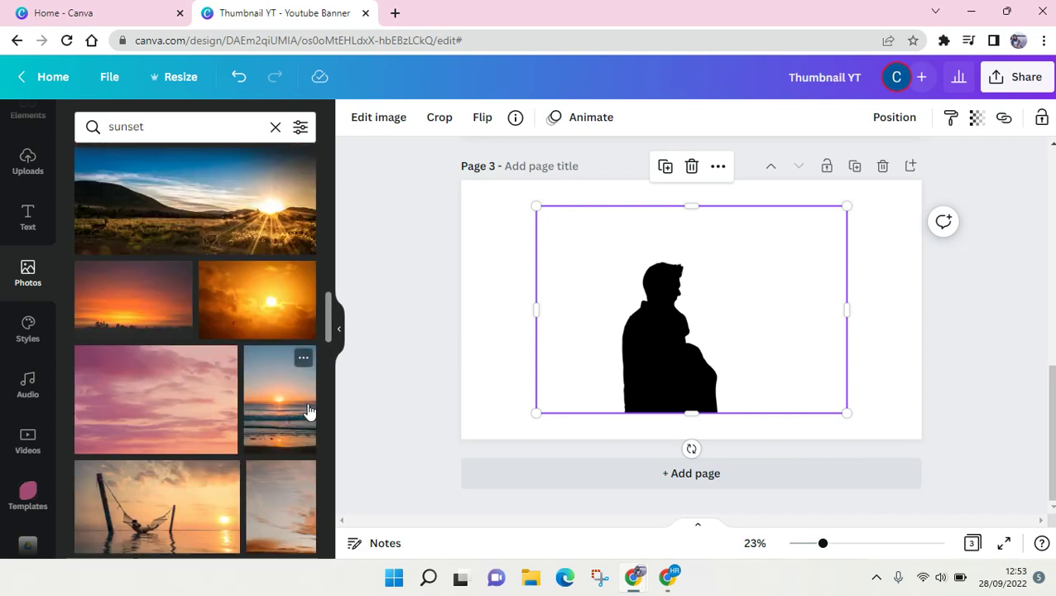
scroll(307, 410, up, 2)
scroll(307, 410, up, 3)
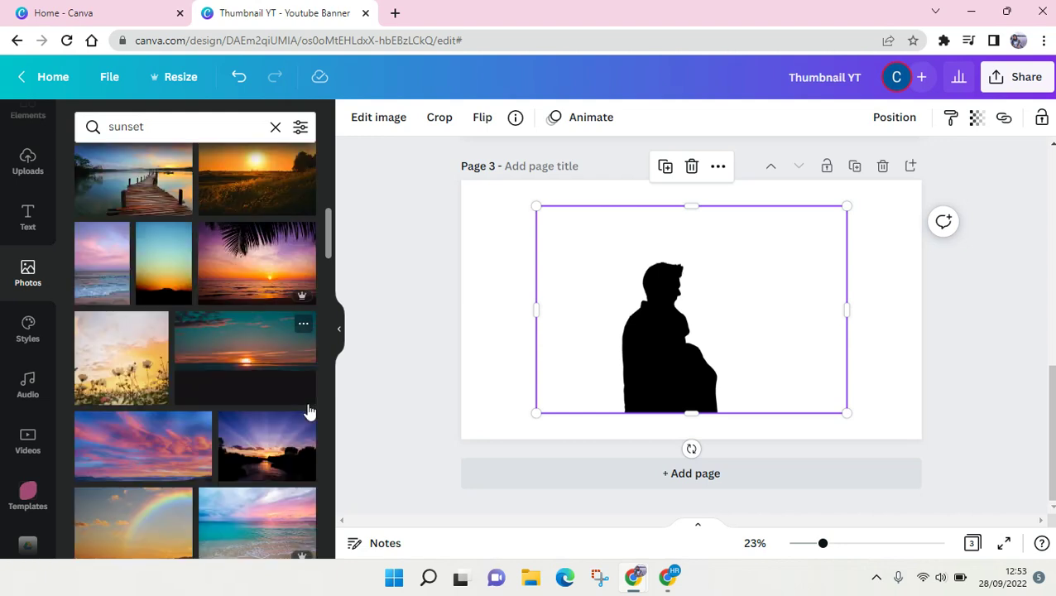
scroll(307, 410, up, 1)
scroll(254, 326, up, 2)
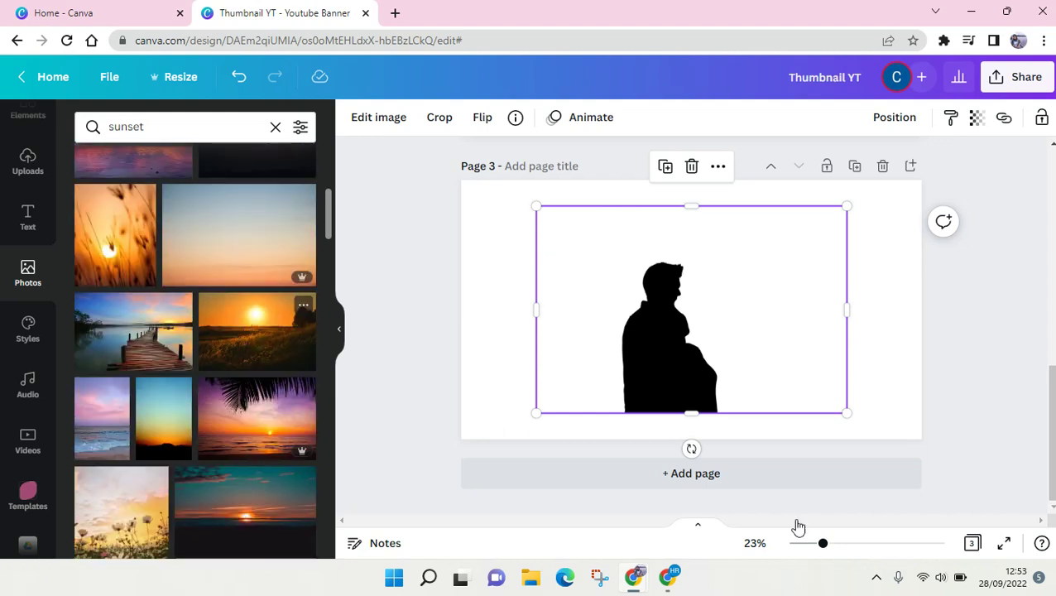
drag(257, 331, 678, 291)
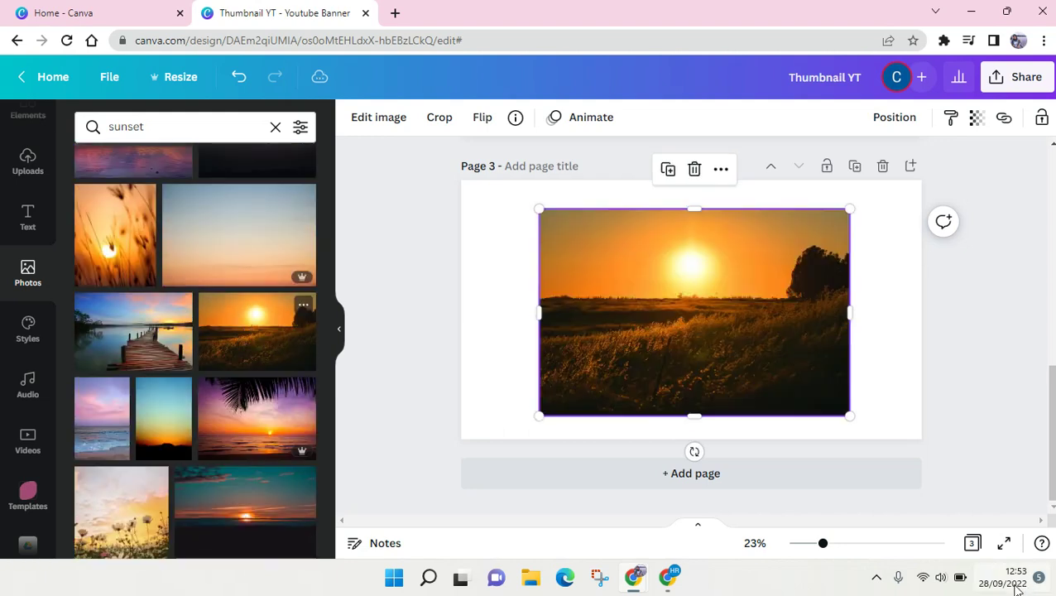
- Set the sunset field photo as page 3's background behind the silhouette
right_click(716, 313)
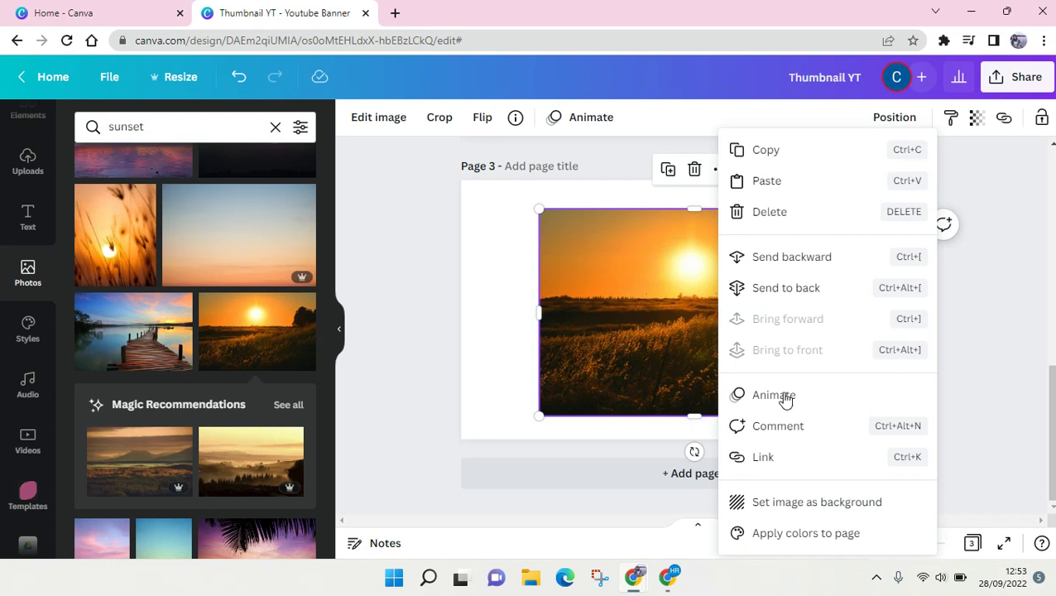
click(796, 501)
click(674, 372)
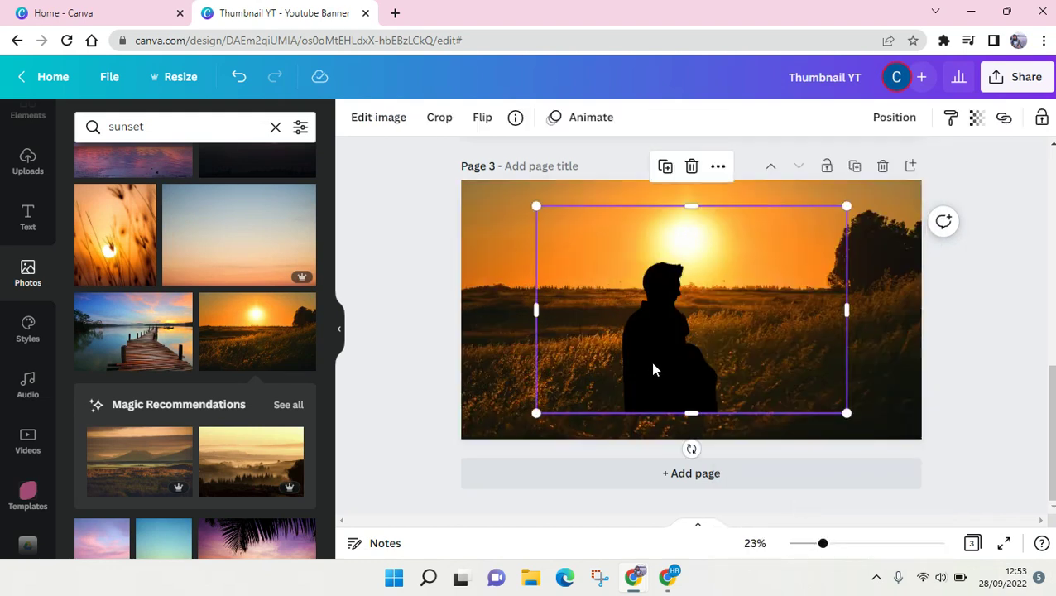
- Move the silhouette left and crop its sides to a narrow frame around the figure
mouse_move(653, 369)
mouse_down()
mouse_move(518, 390)
mouse_move(527, 395)
mouse_up()
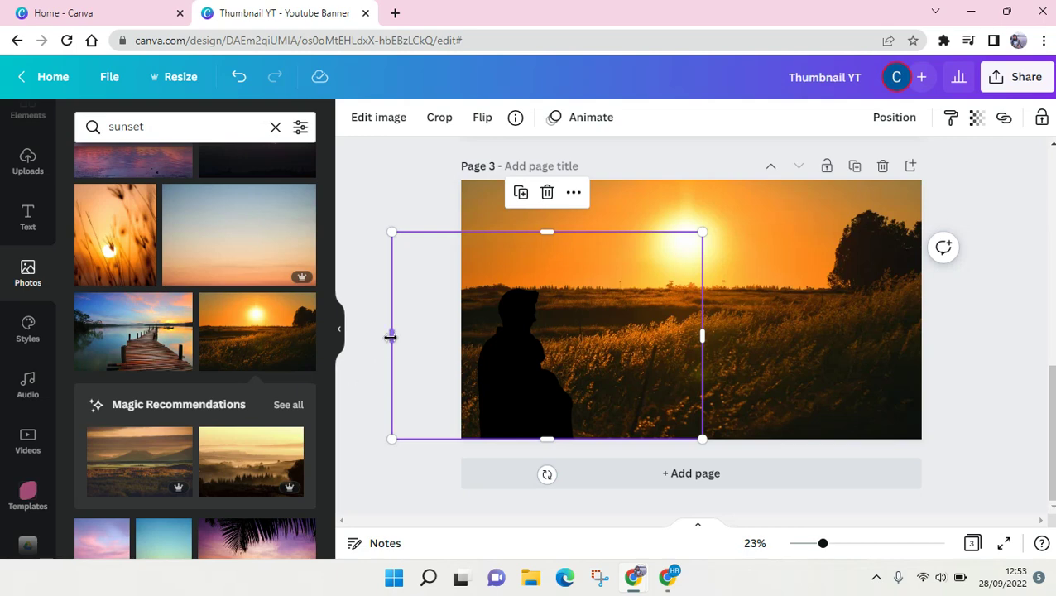
drag(445, 339, 449, 337)
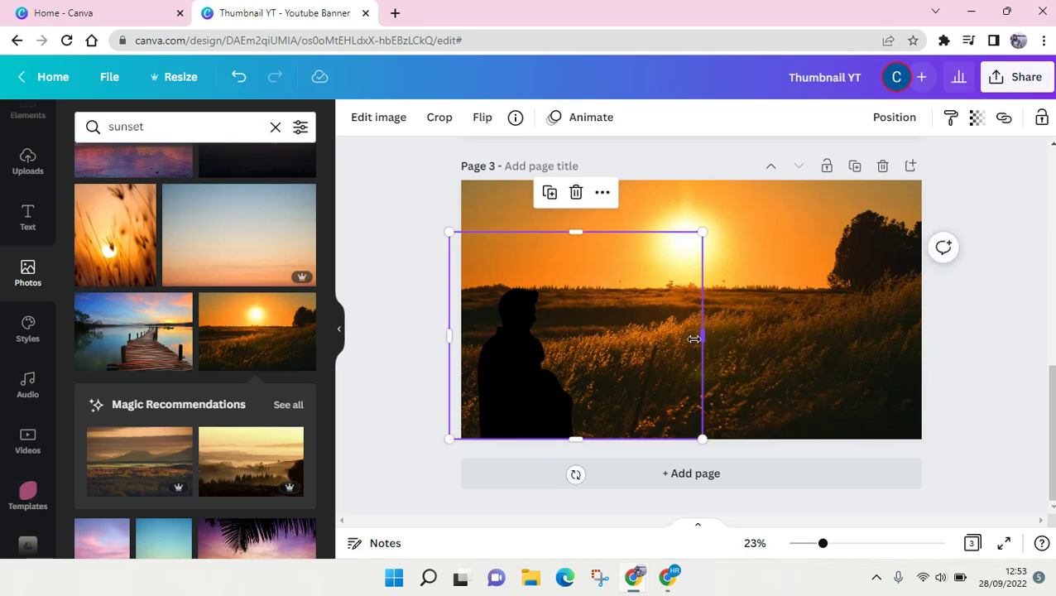
drag(693, 338, 598, 337)
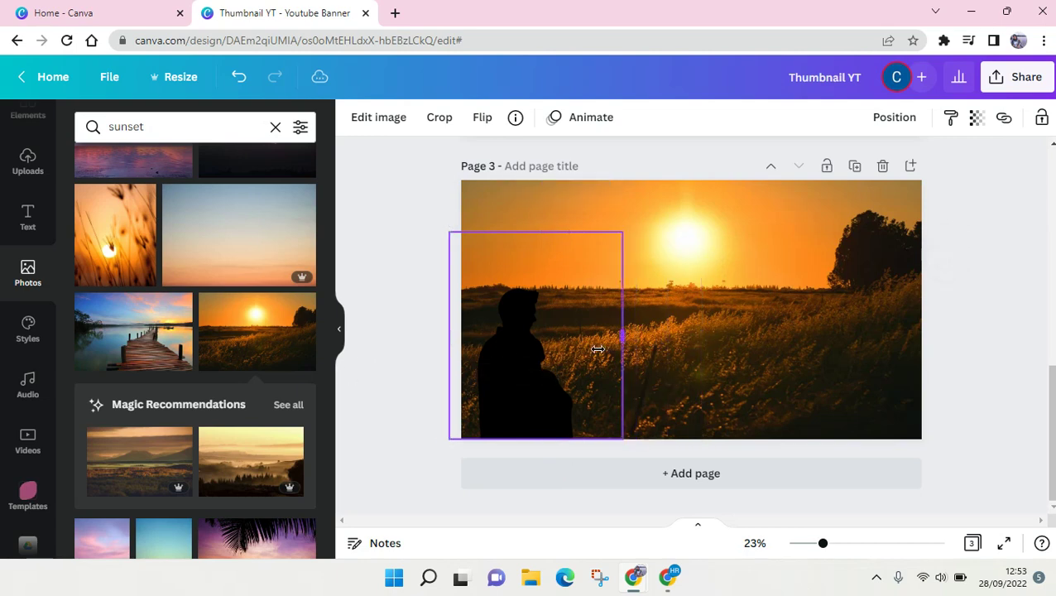
- Apply Auto Enhance at intensity 50 to the silhouette image
click(374, 133)
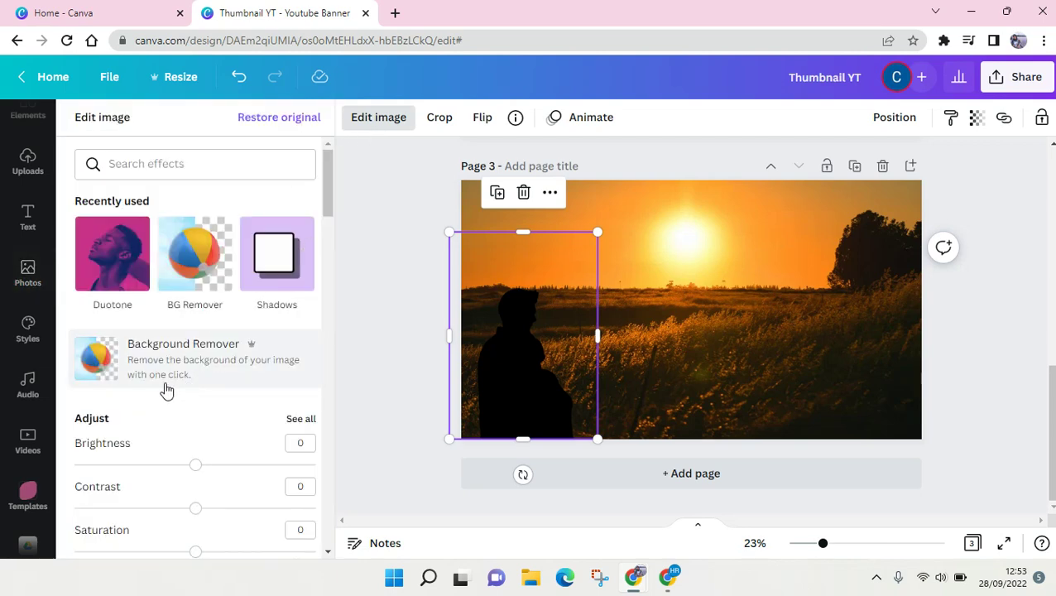
scroll(167, 390, down, 3)
scroll(142, 399, down, 2)
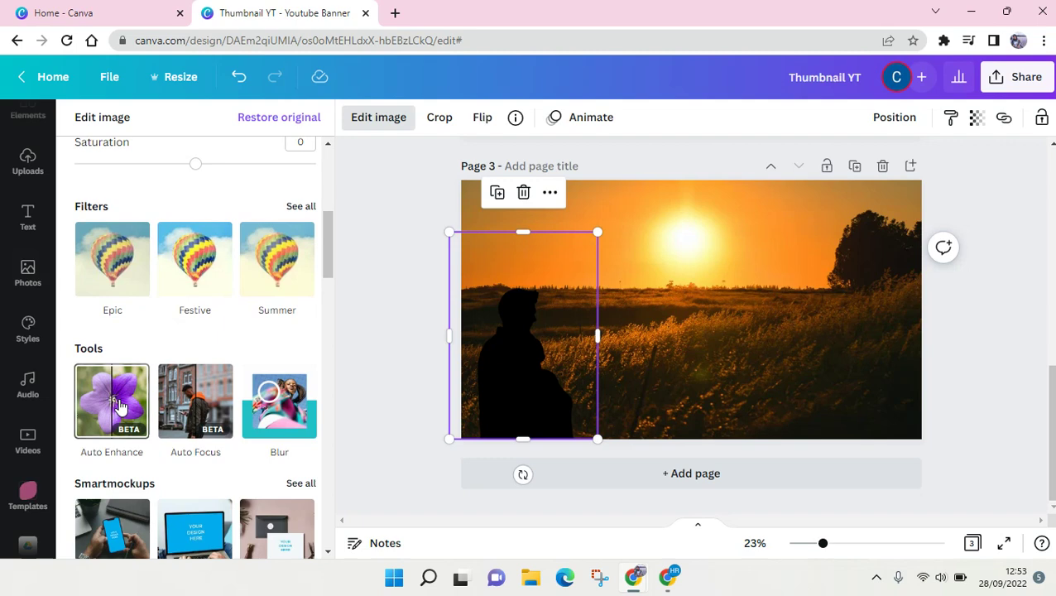
click(120, 405)
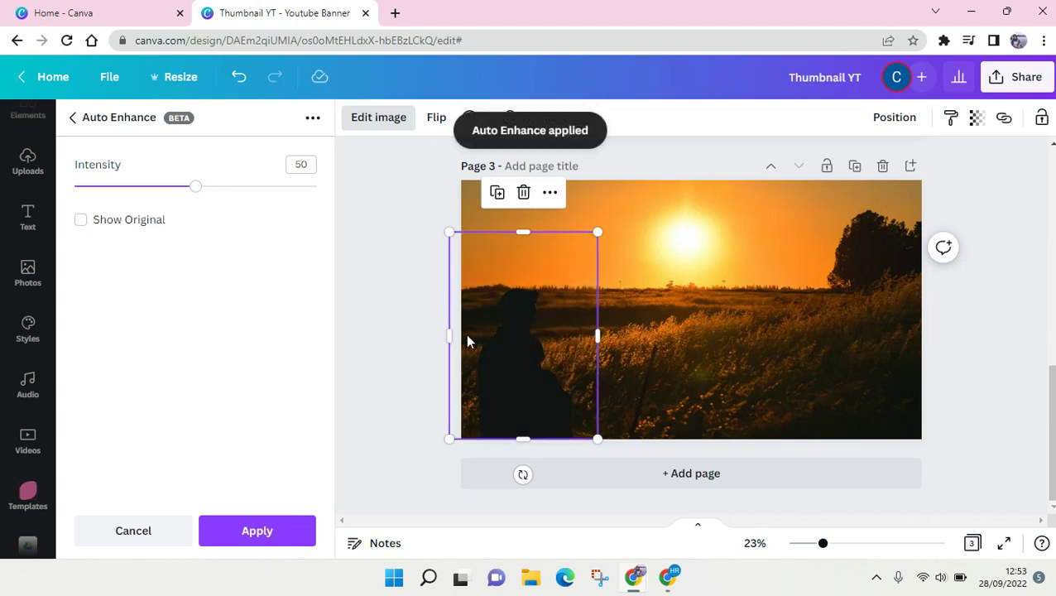
- Set Auto Enhance intensity to 37, apply it, and nudge the silhouette slightly lower
drag(202, 191, 262, 193)
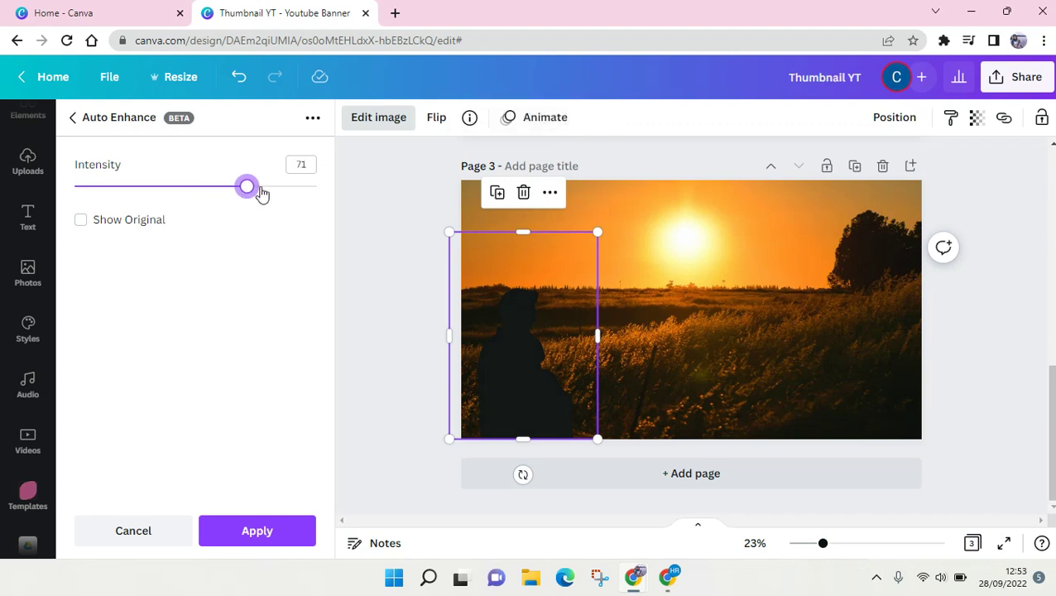
drag(188, 196, 165, 195)
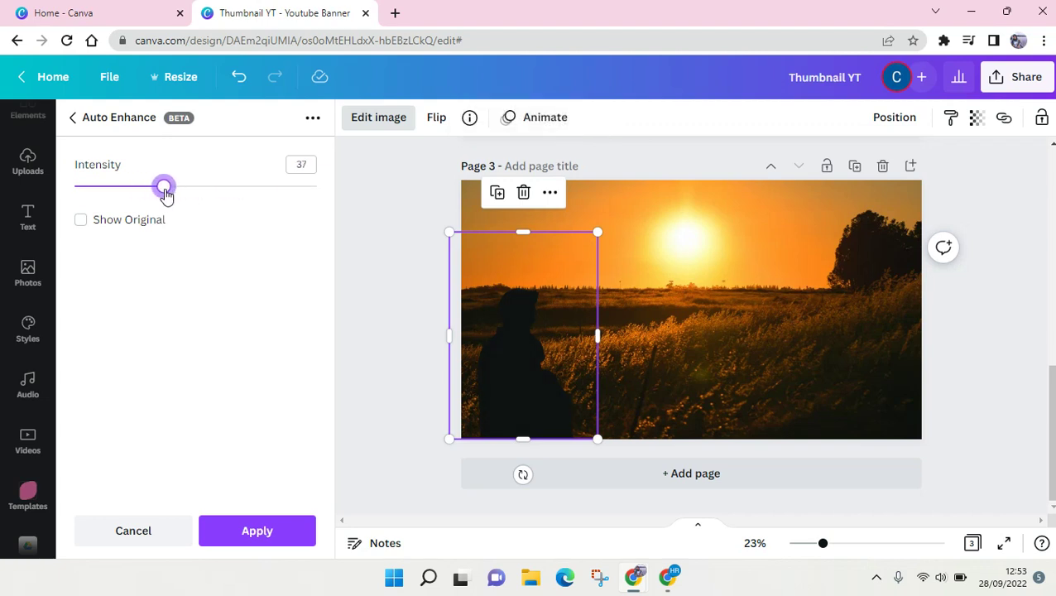
click(548, 337)
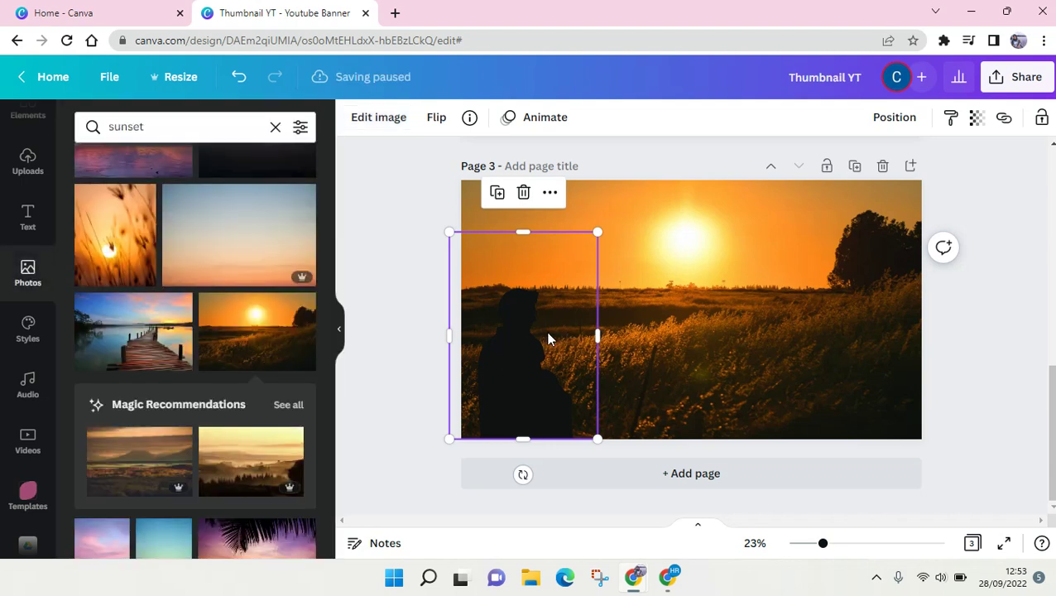
drag(529, 386, 529, 397)
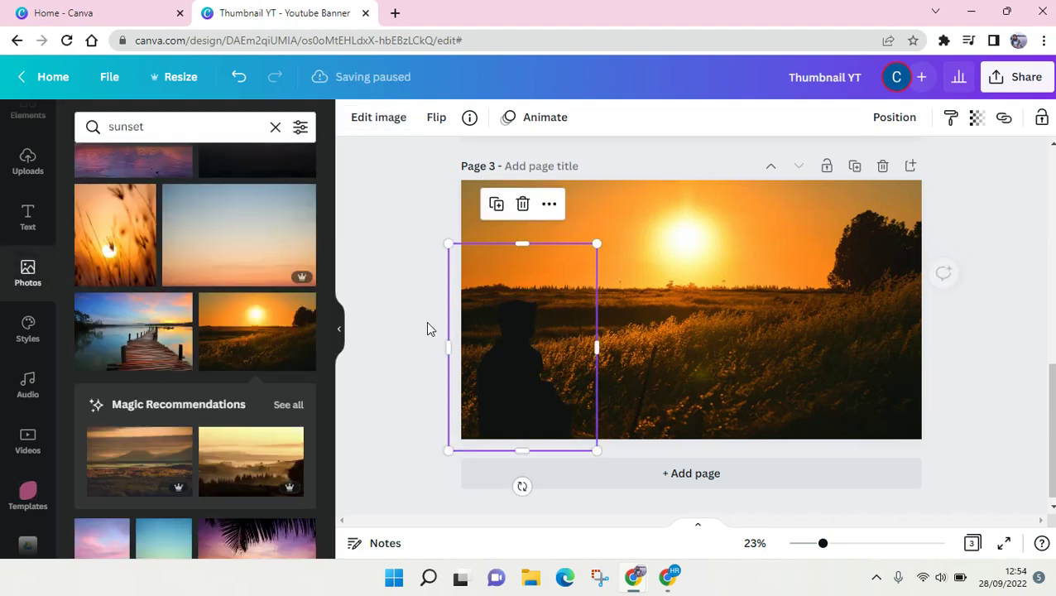
- Deselect the silhouette so the enhanced image renders over the sunset field
click(1032, 399)
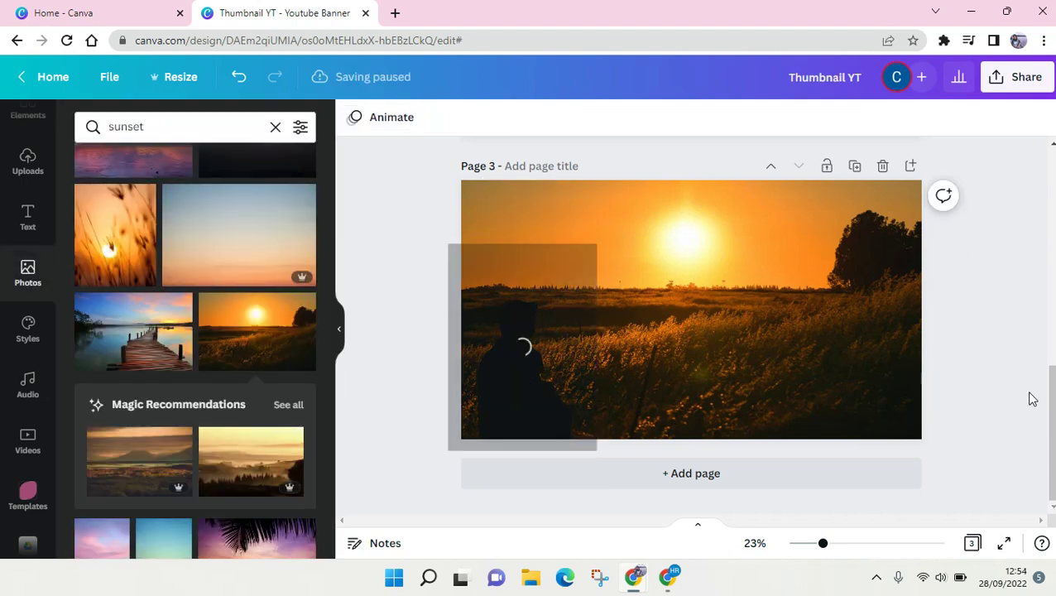